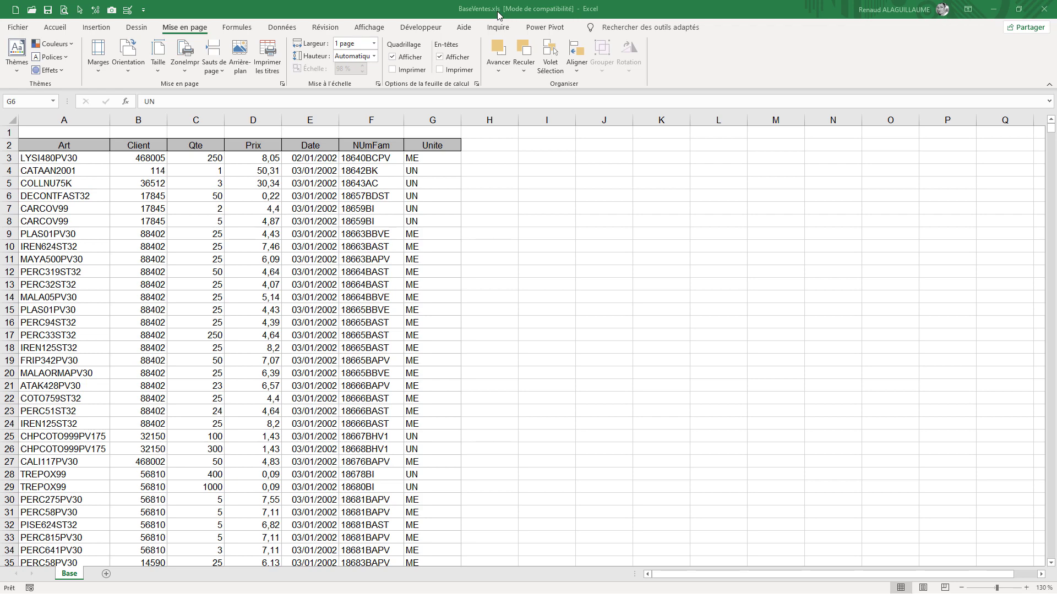
Create a pivot table on a new worksheet from the sales data in Base!$A$2:$G$7335
left_click(63, 31)
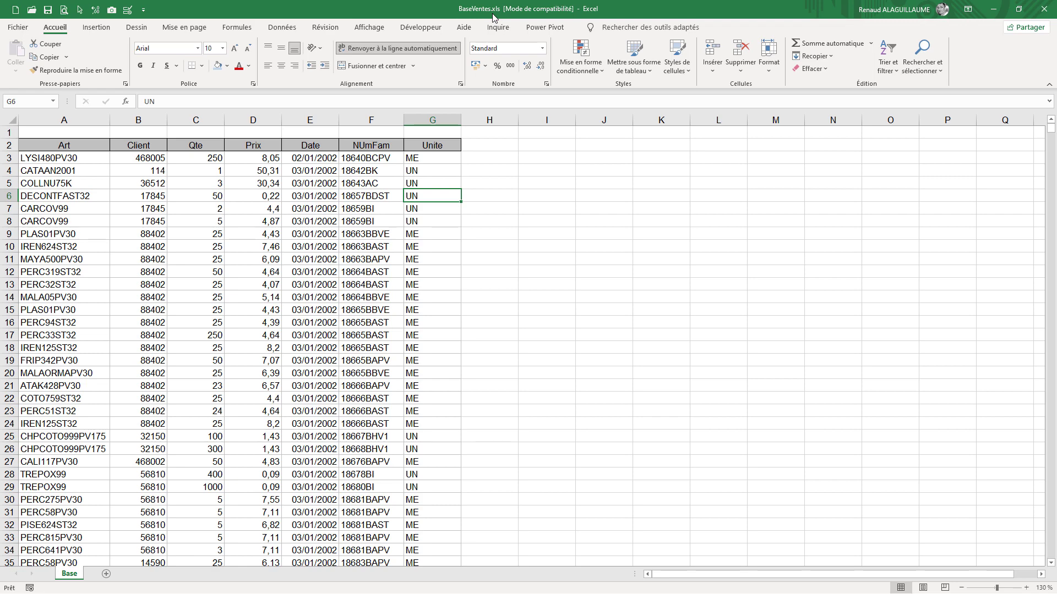
left_click(296, 221)
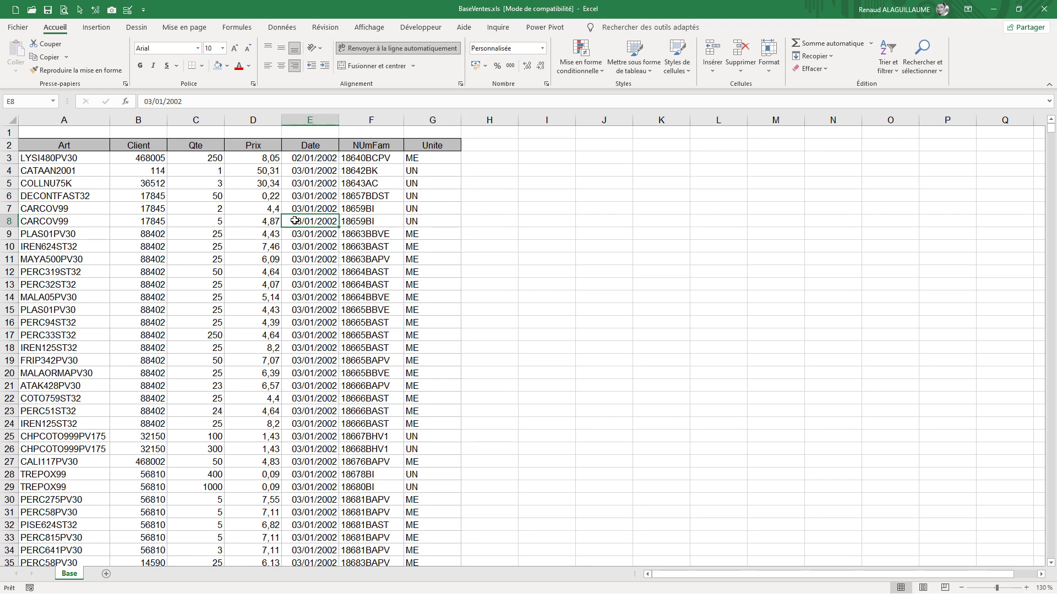
left_click(238, 222)
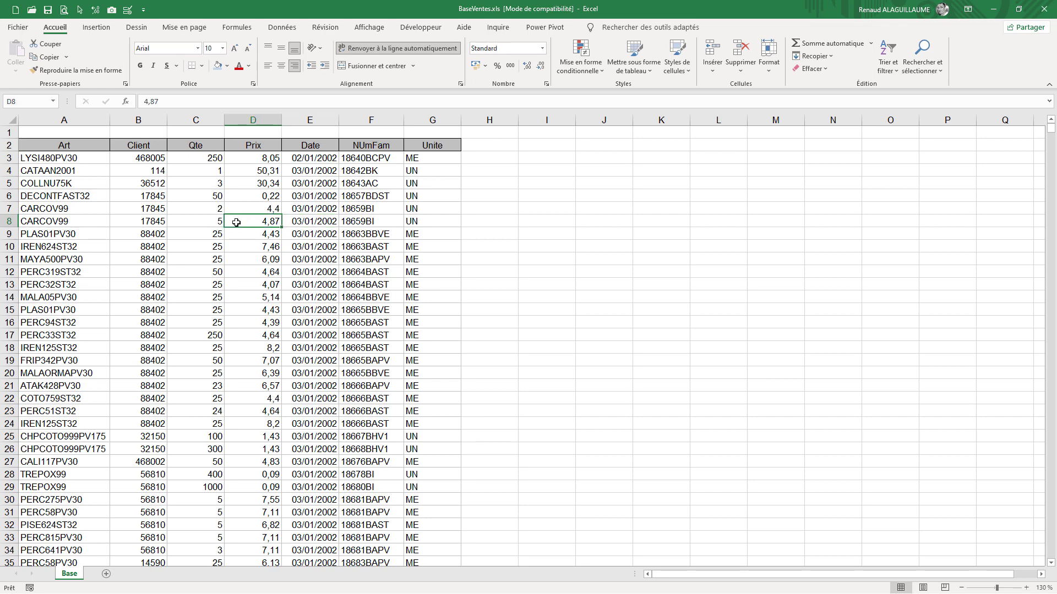
left_click(101, 28)
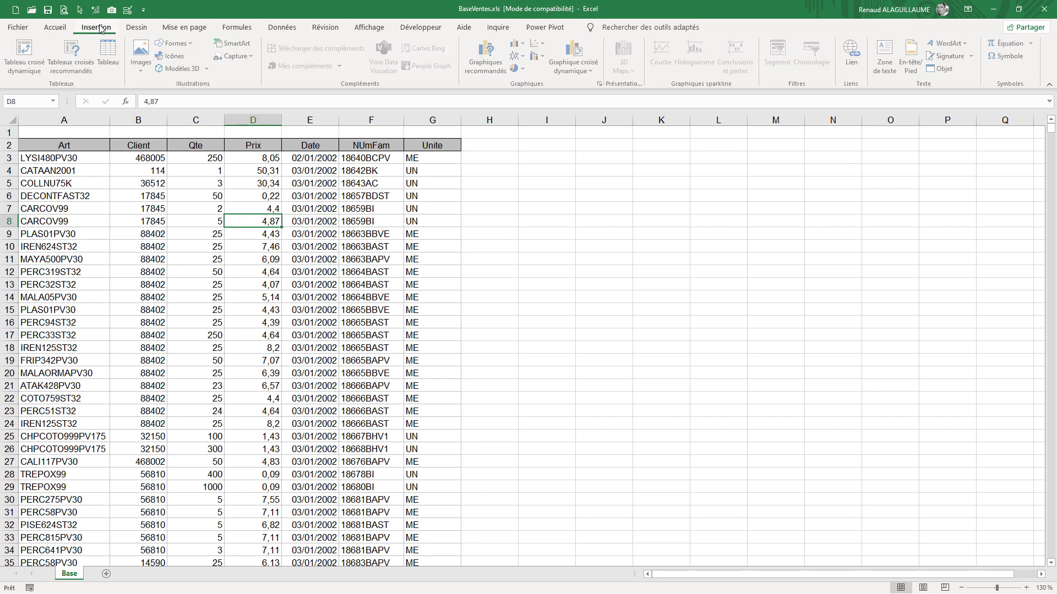
left_click(31, 53)
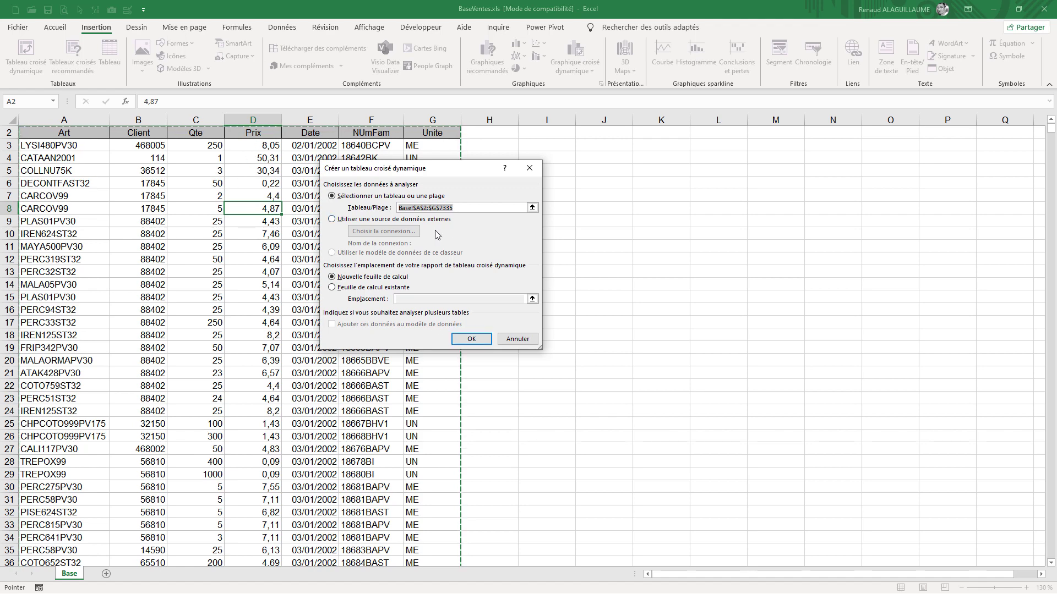
left_click(477, 341)
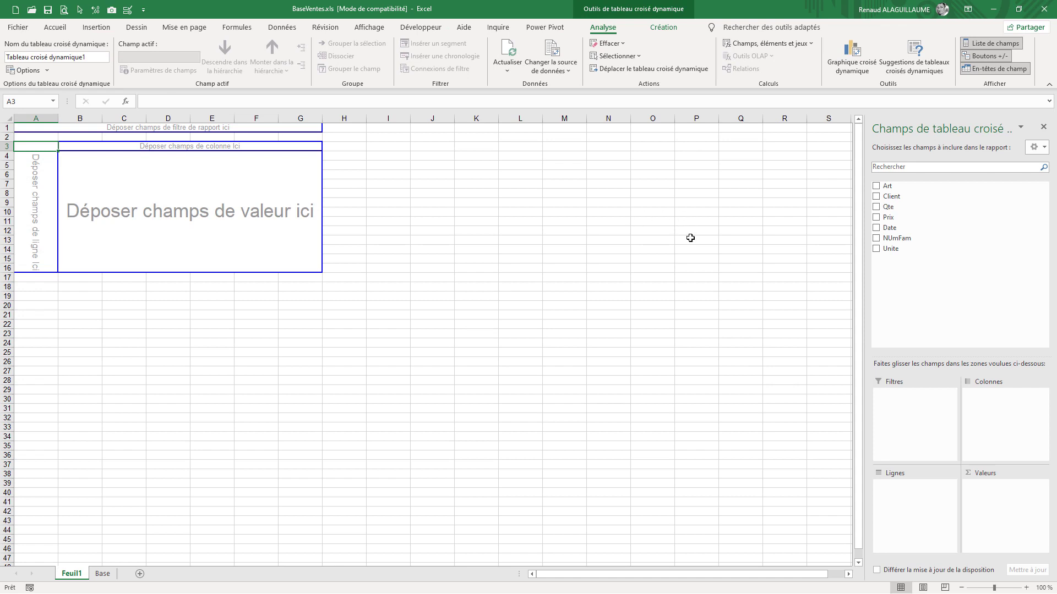
Add Unite to the pivot table's rows and Prix to its values as a sum, and show its analysis tools
left_click_drag(905, 251, 914, 520)
left_click_drag(894, 219, 999, 498)
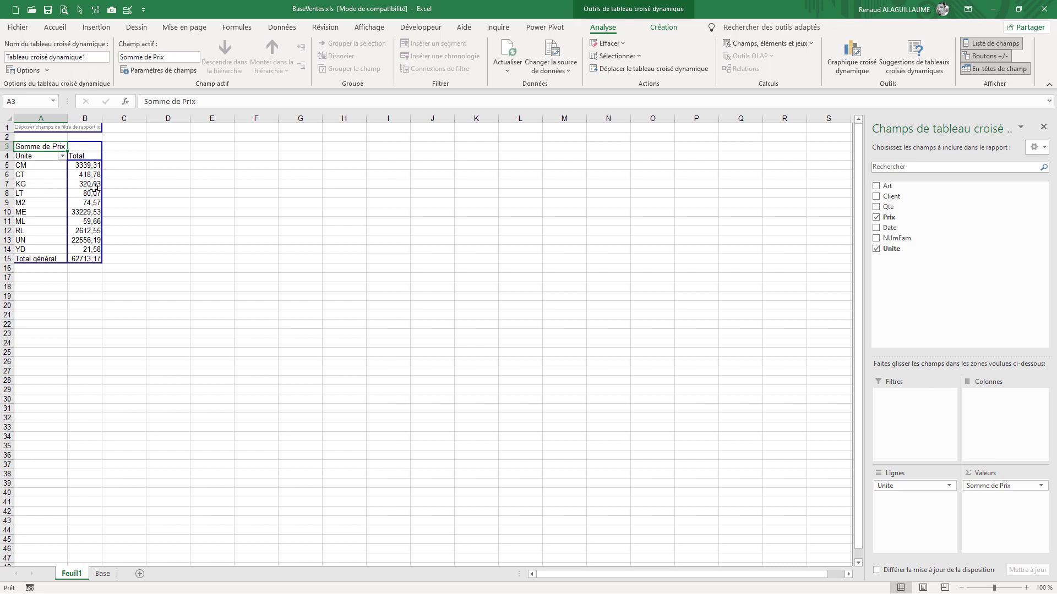
mouse_move(83, 199)
left_click(113, 184)
scroll(78, 182, "up", 4)
left_click(74, 198)
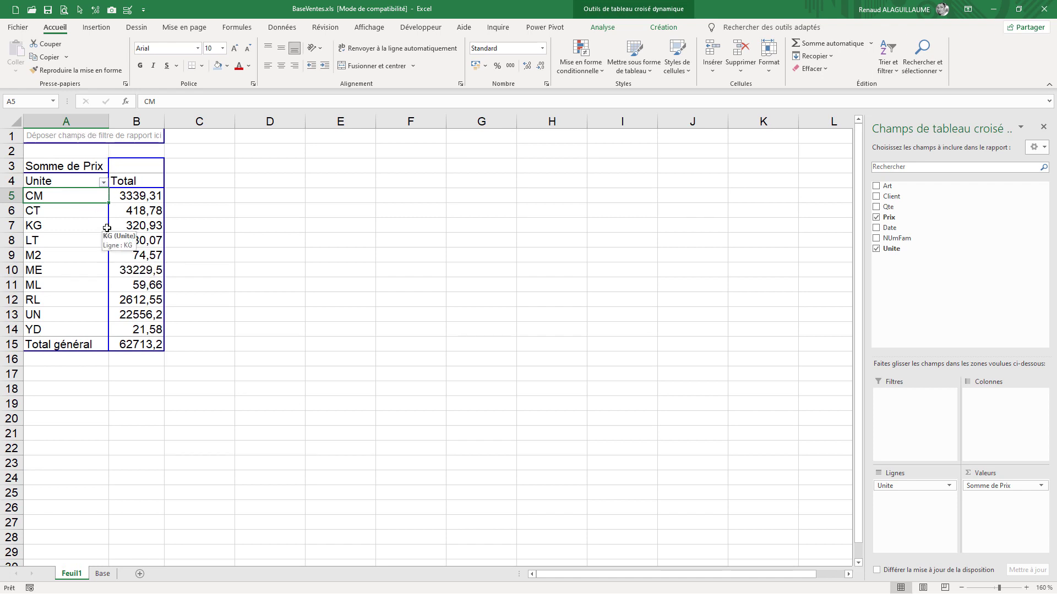
left_click(601, 28)
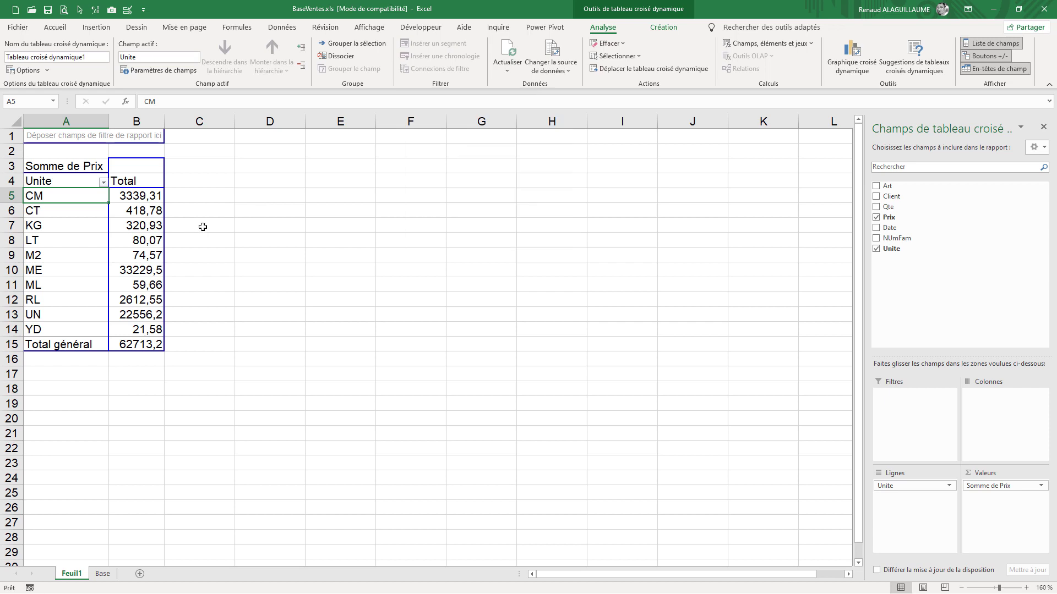
Save the workbook in its current format, turning off the compatibility check on saving
key("ctrl+s")
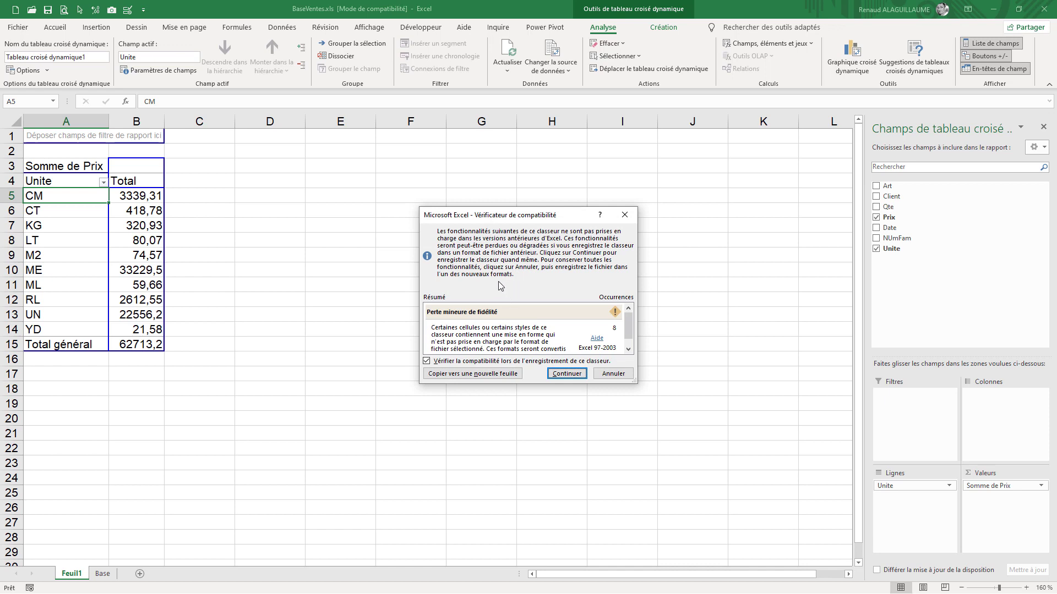
scroll(628, 327, "down", 1)
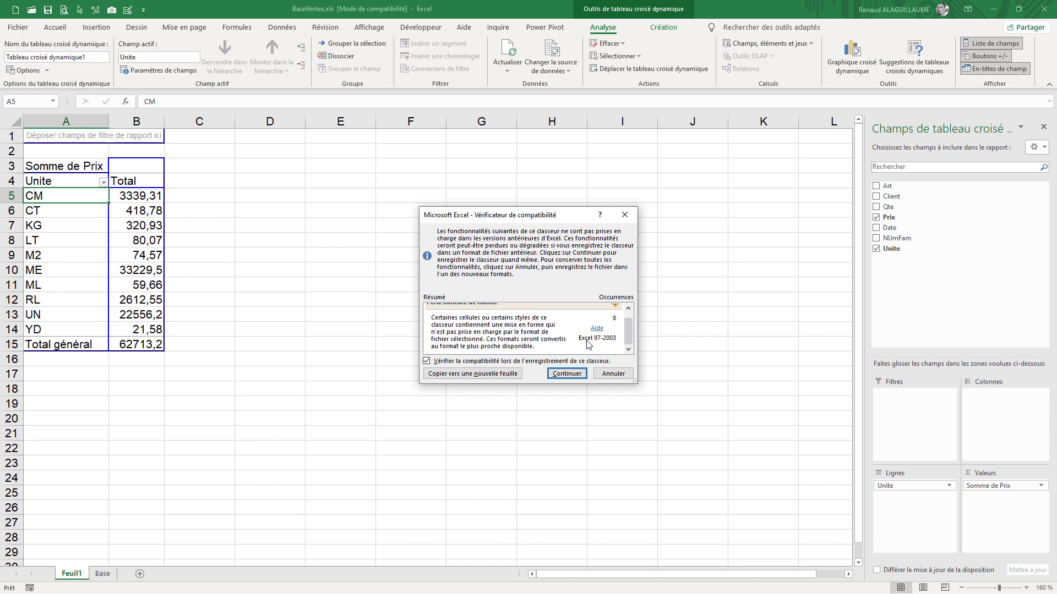
scroll(522, 336, "up", 1)
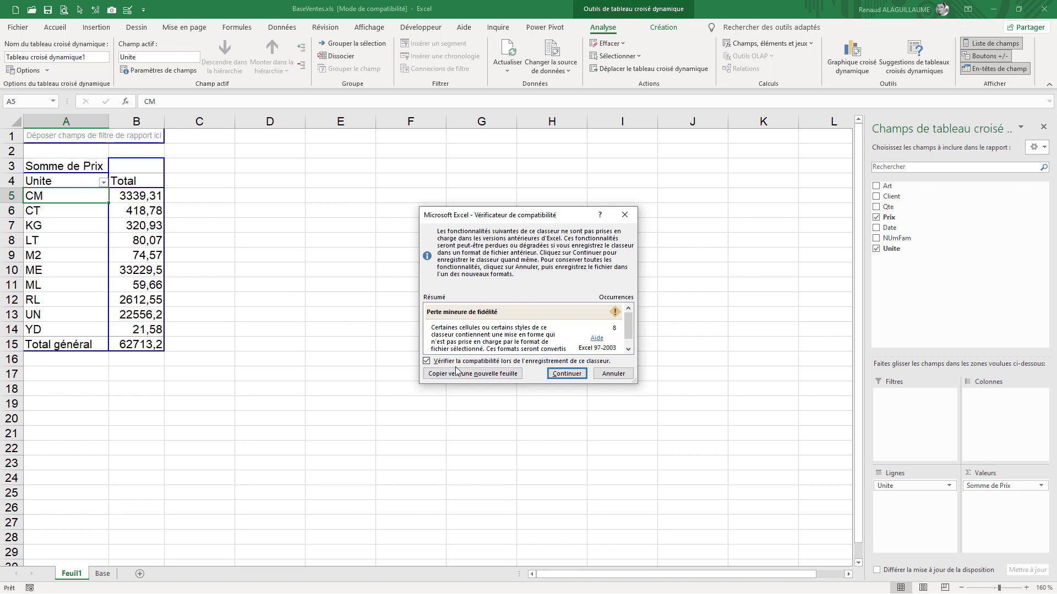
left_click(426, 362)
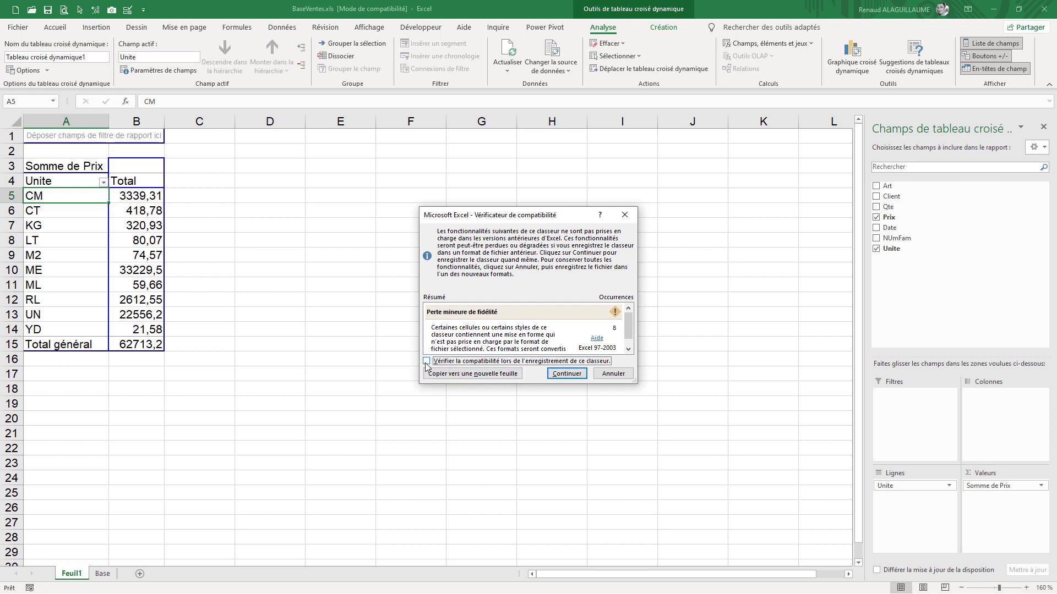
left_click(566, 374)
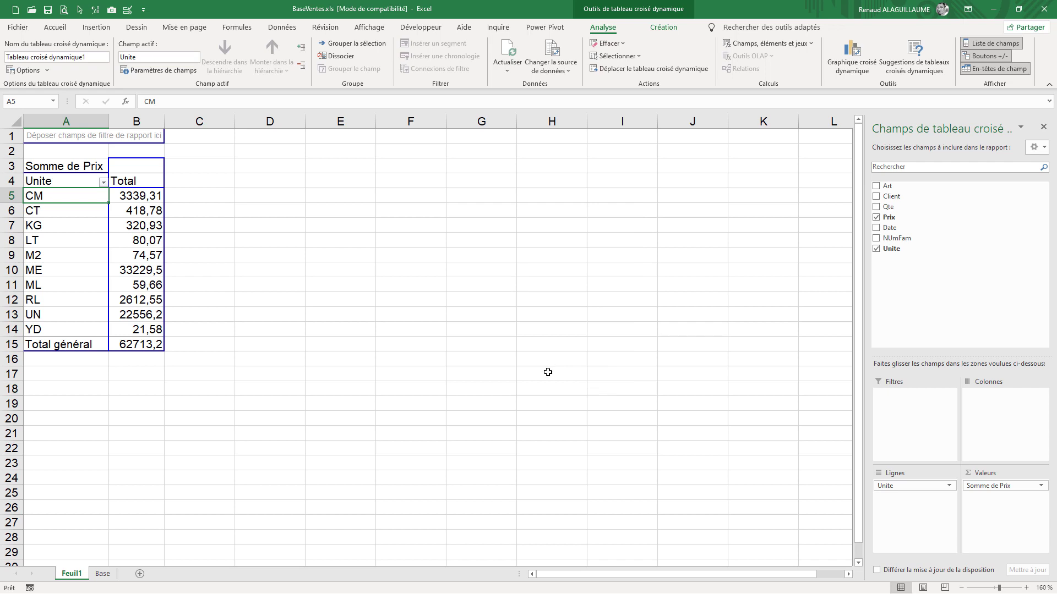
Rename the pivot table sheet TCD1 and close the workbook, saving the changes
double_click(72, 576)
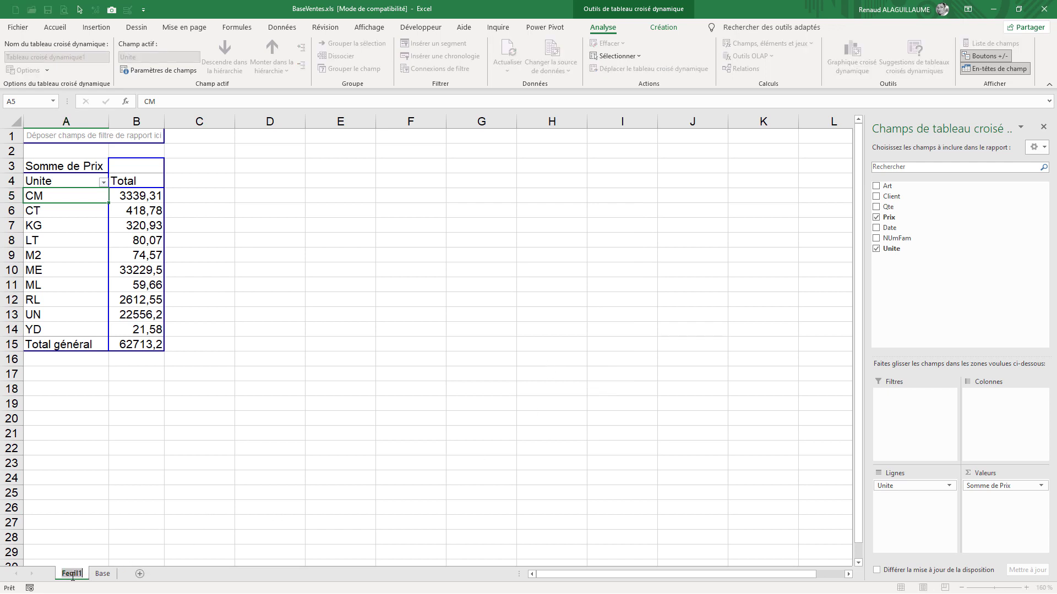
type("TCD1")
key("Return")
left_click(1044, 9)
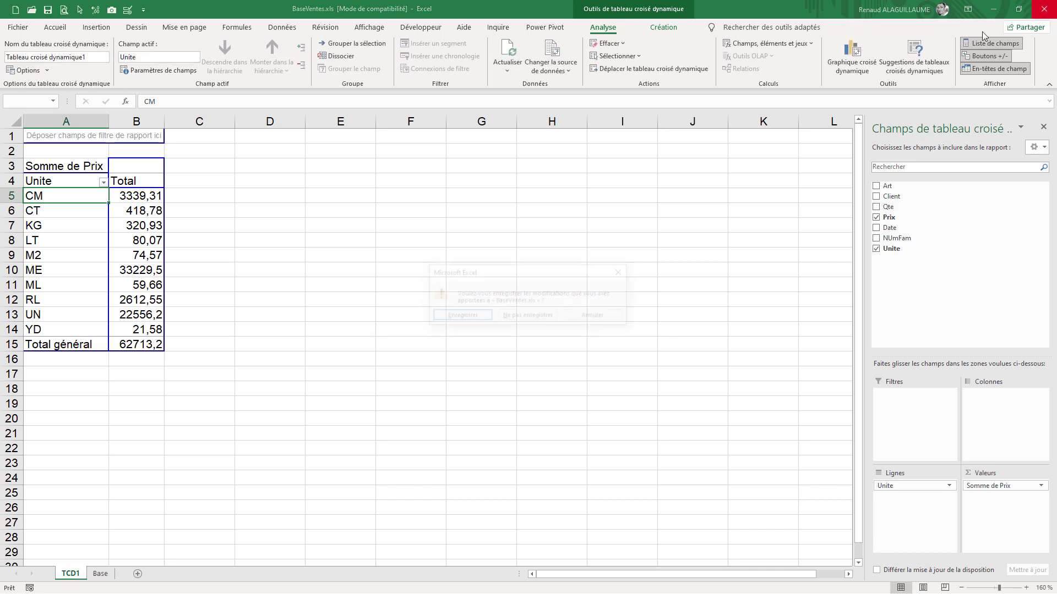
left_click(482, 312)
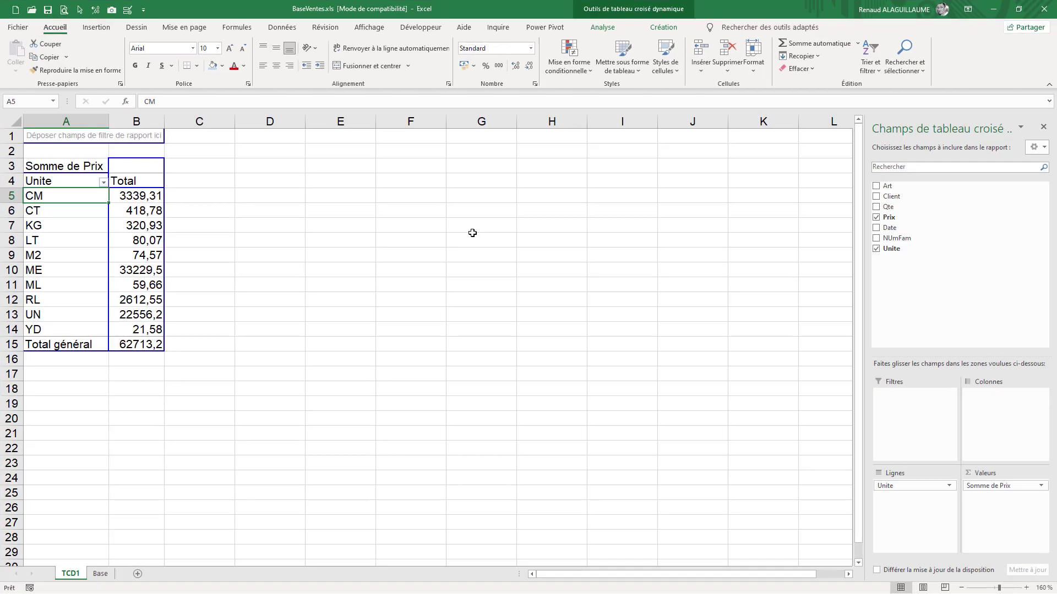
Save a copy of the workbook as BaseVentes.xlsx in the Classeur Excel (*.xlsx) format
left_click(464, 244)
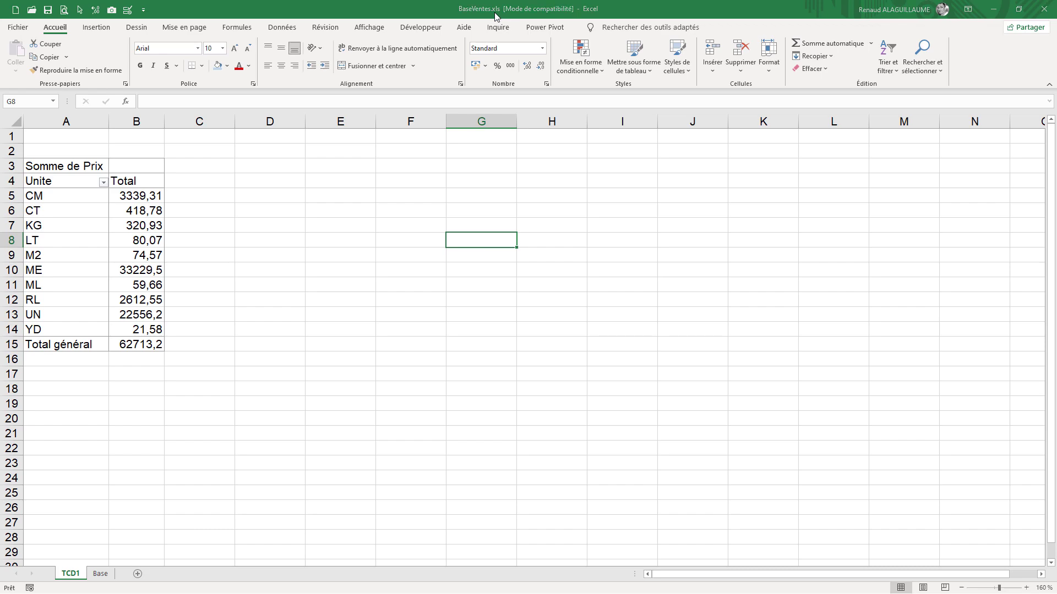
key("F12")
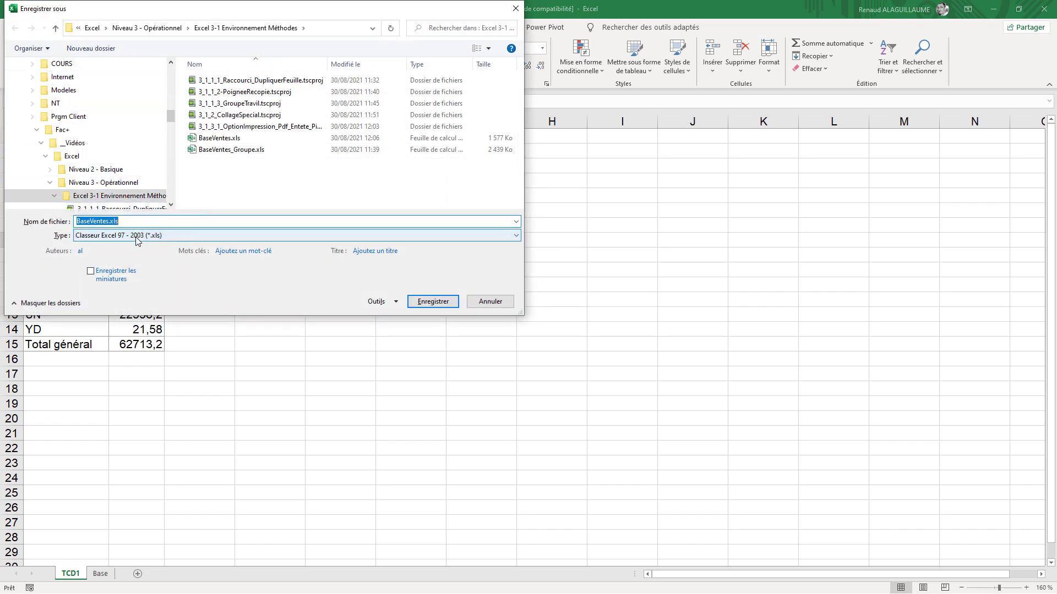
left_click(136, 236)
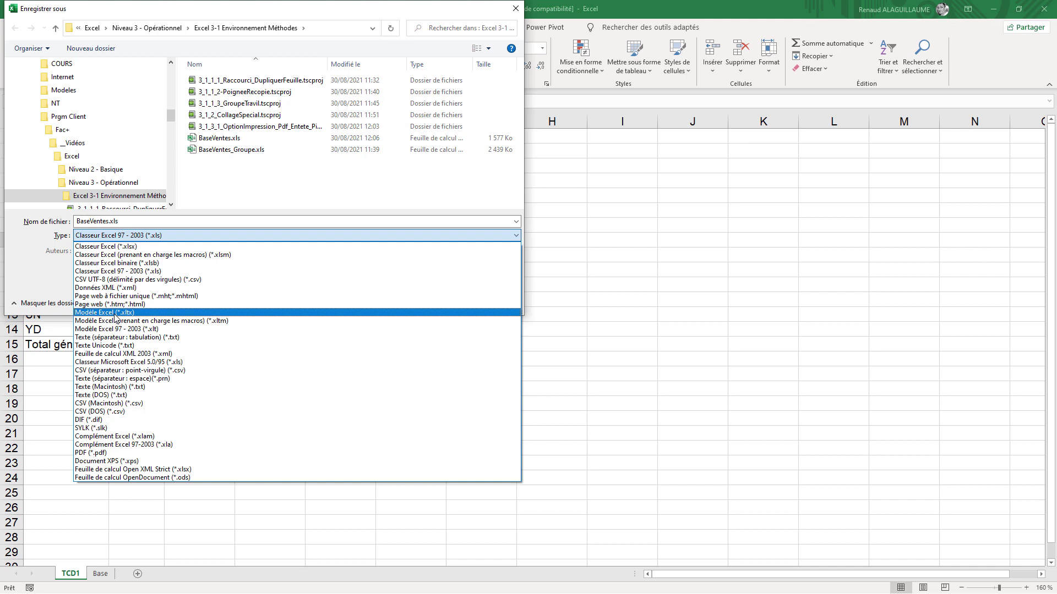
left_click(161, 249)
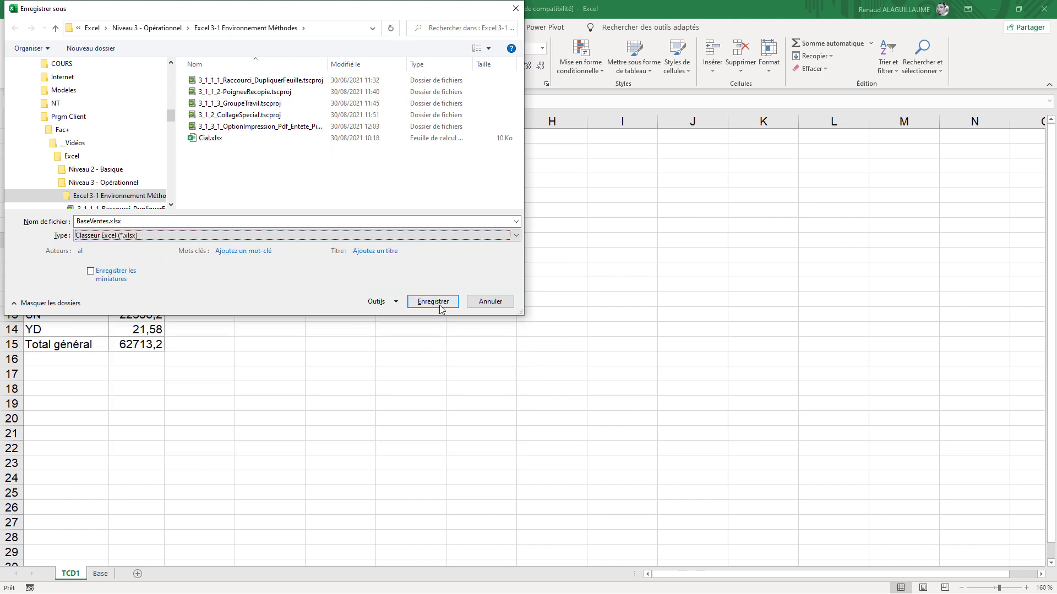
left_click(433, 302)
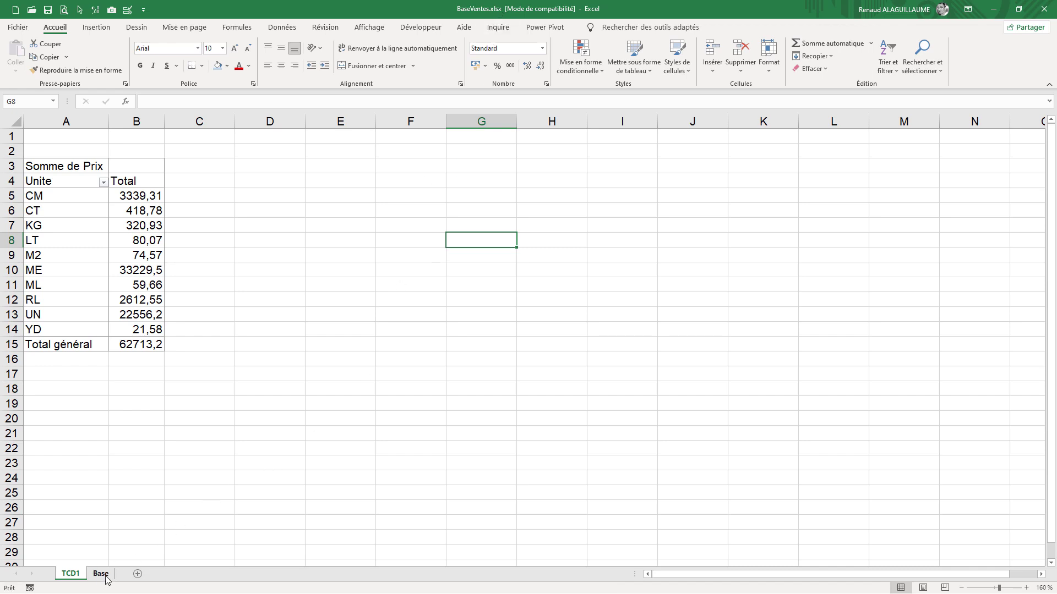
Check whether the slicer and timeline commands are available for the TCD1 pivot table, and view the Base sheet
left_click(71, 285)
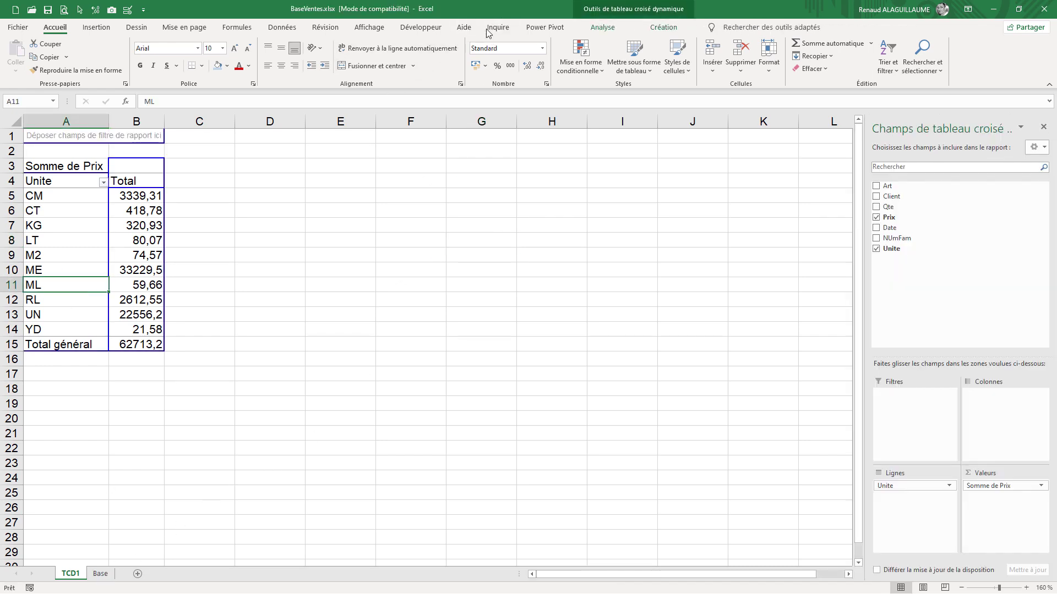
left_click(611, 31)
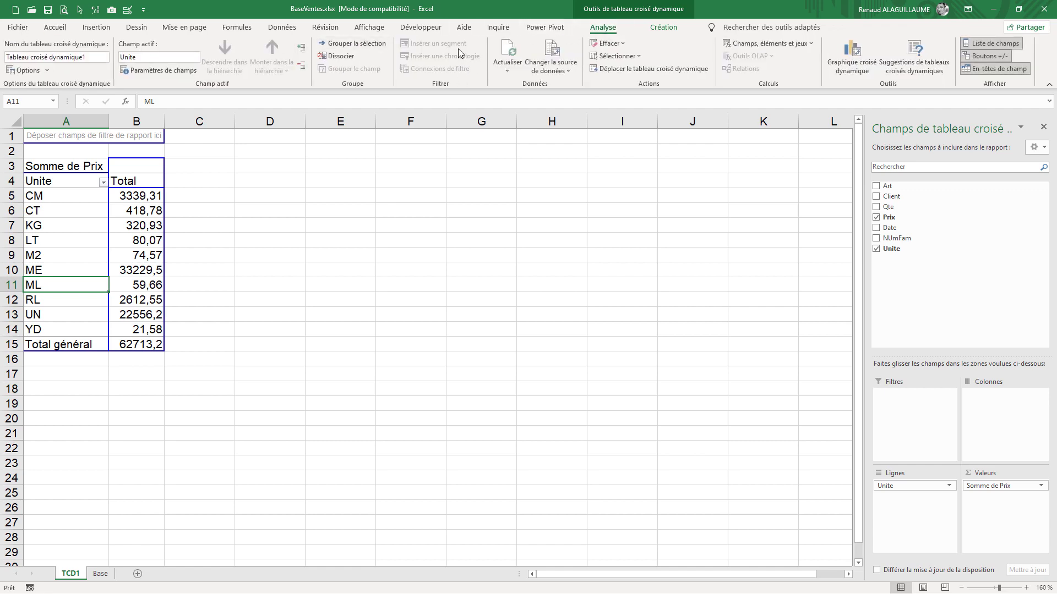
left_click(100, 573)
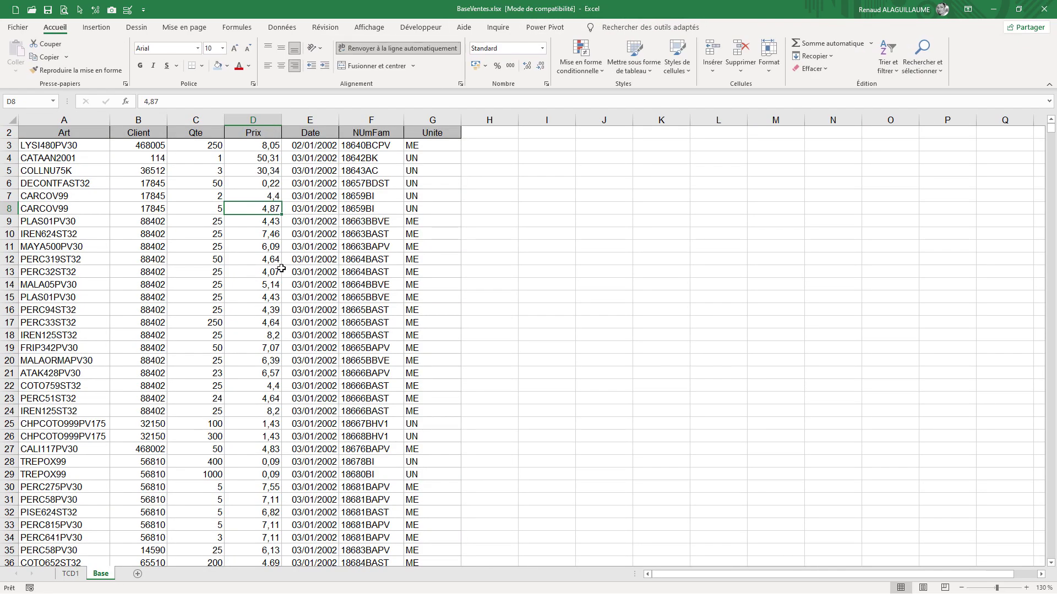
Close and reopen BaseVentes.xlsx, and close the old BaseVentes.xls workbook
left_click(1049, 9)
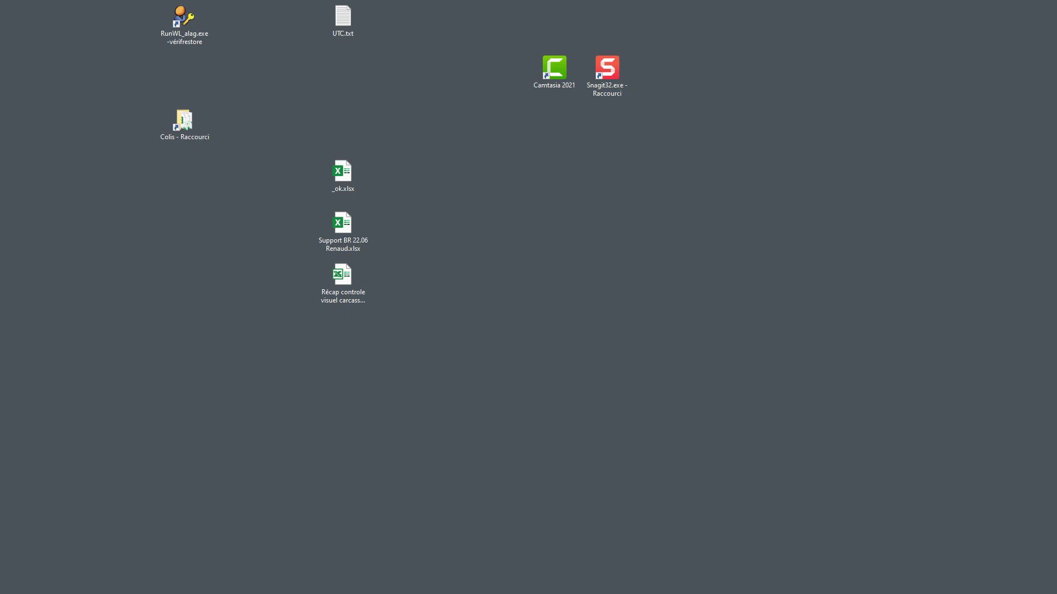
left_click_drag(495, 593, 413, 0)
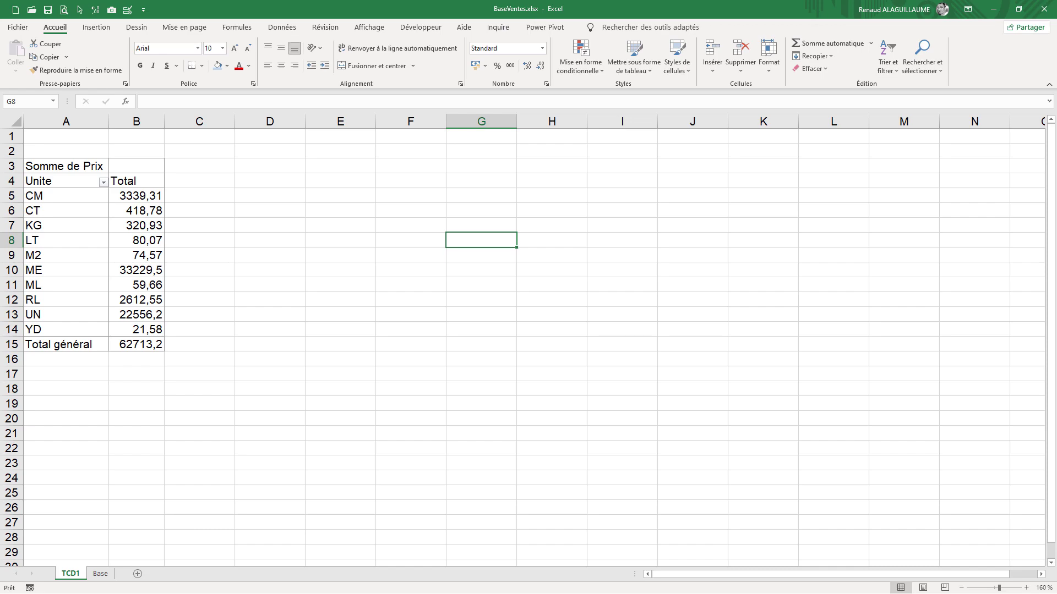
left_click_drag(0, 132, 517, 106)
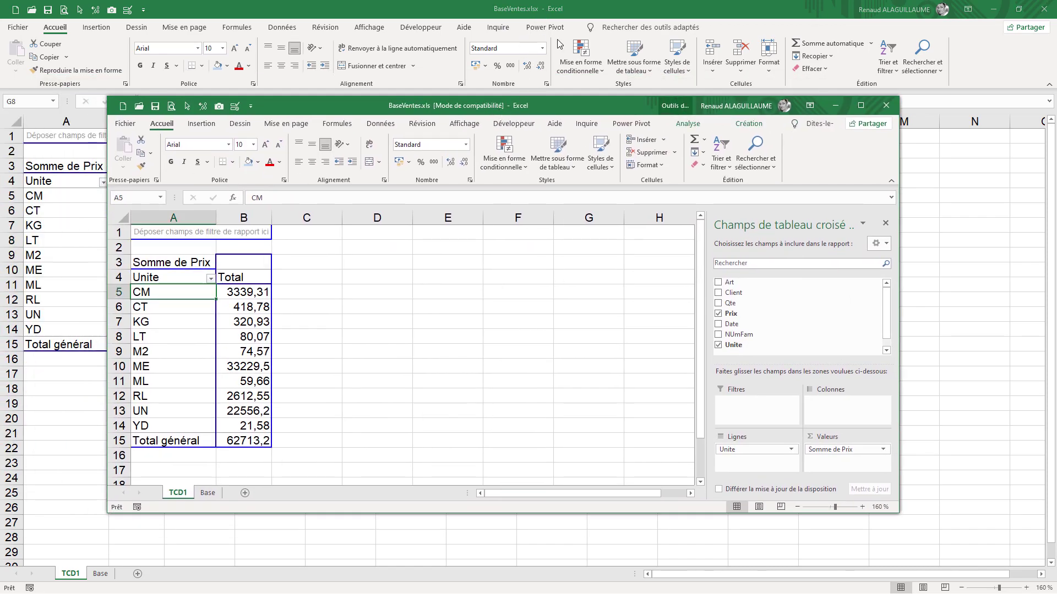
left_click(886, 105)
Start inserting a slicer for the TCD1 pivot table and accept refreshing the table
left_click(103, 242)
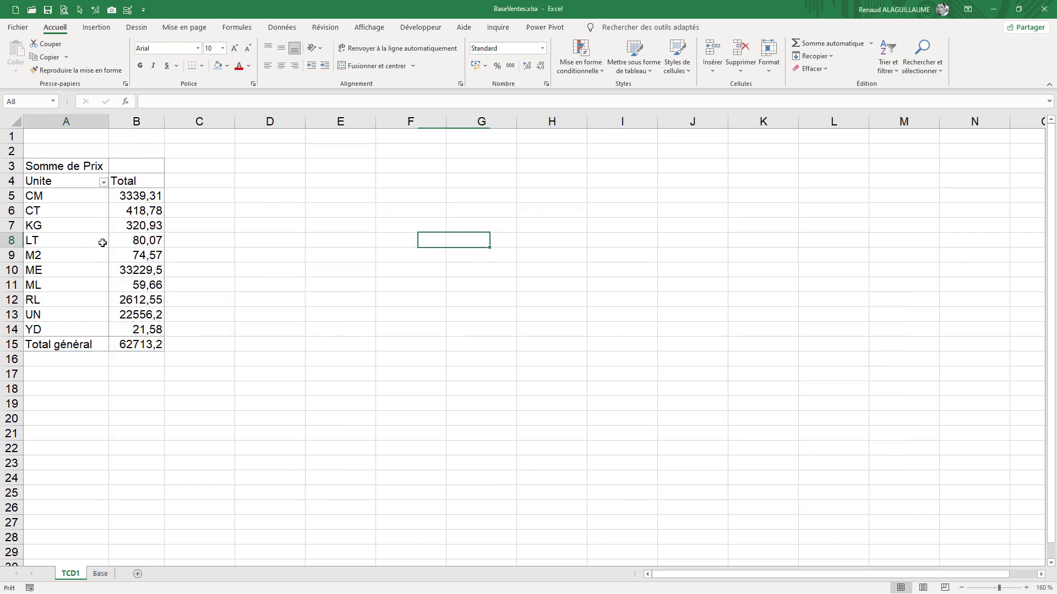
left_click(602, 27)
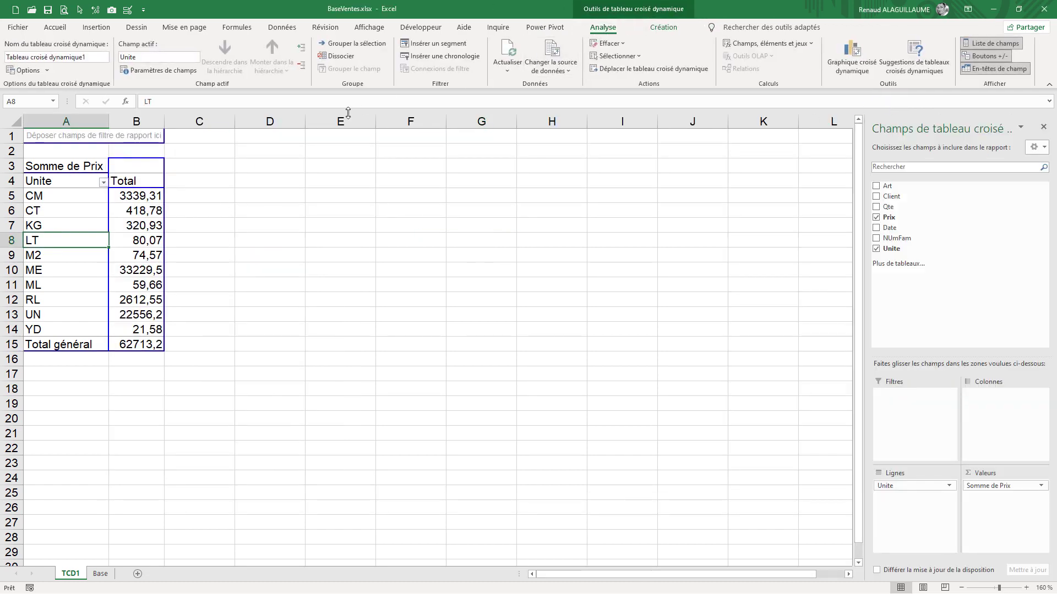
left_click(456, 47)
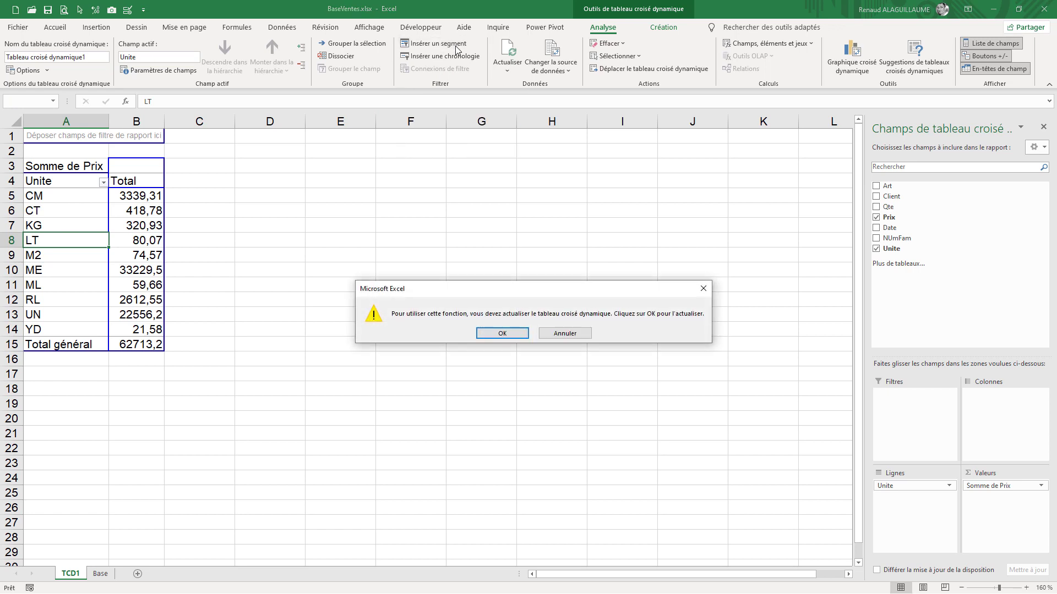
left_click(501, 333)
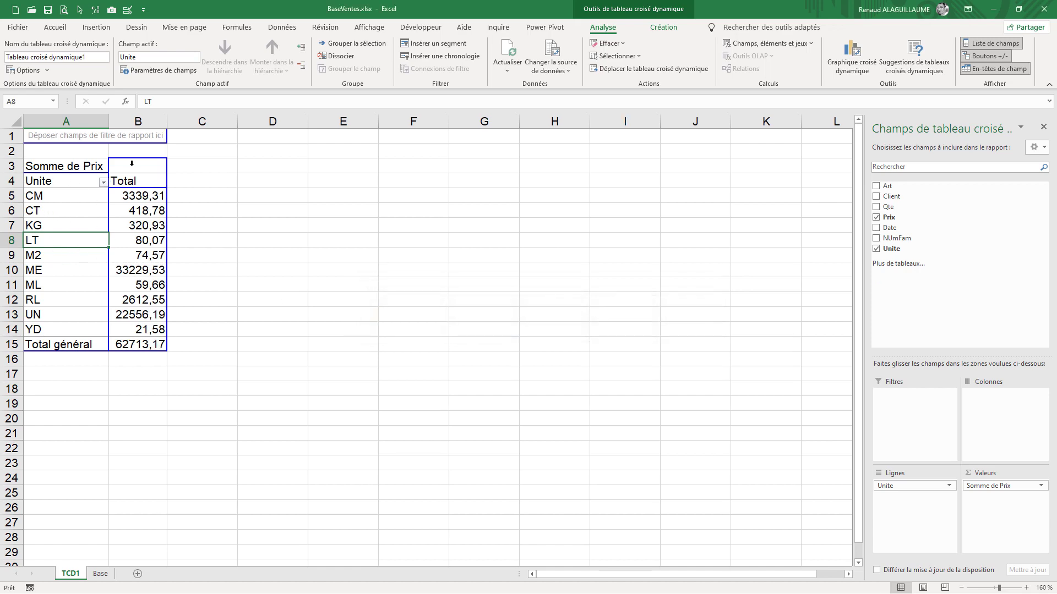
Create a pivot table from the Base sheet data on a new worksheet, with Unite as rows and the sum of Prix as values
left_click(100, 573)
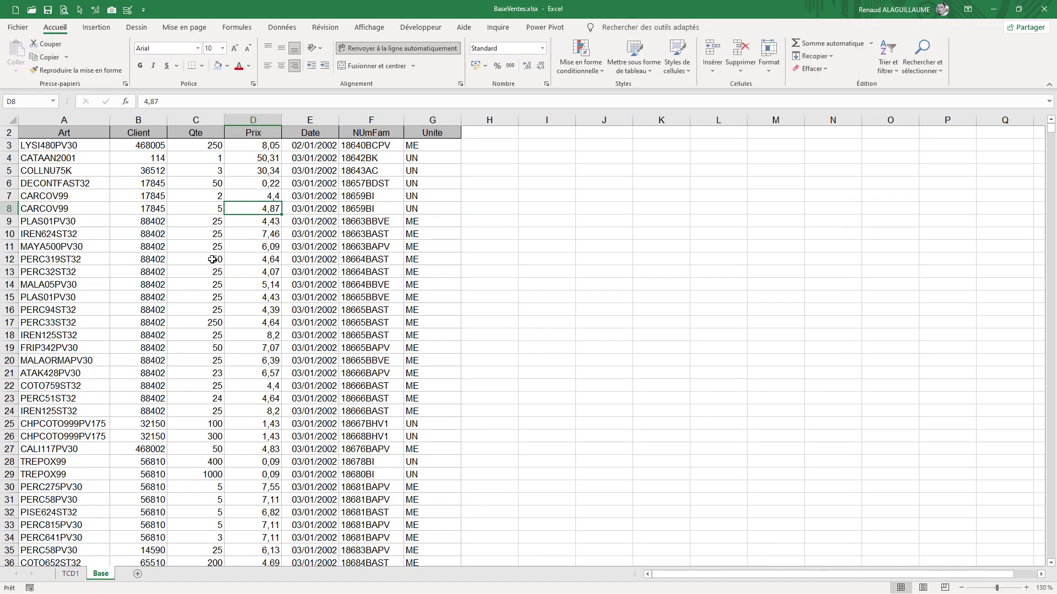
scroll(212, 259, "up", 1)
left_click(127, 234)
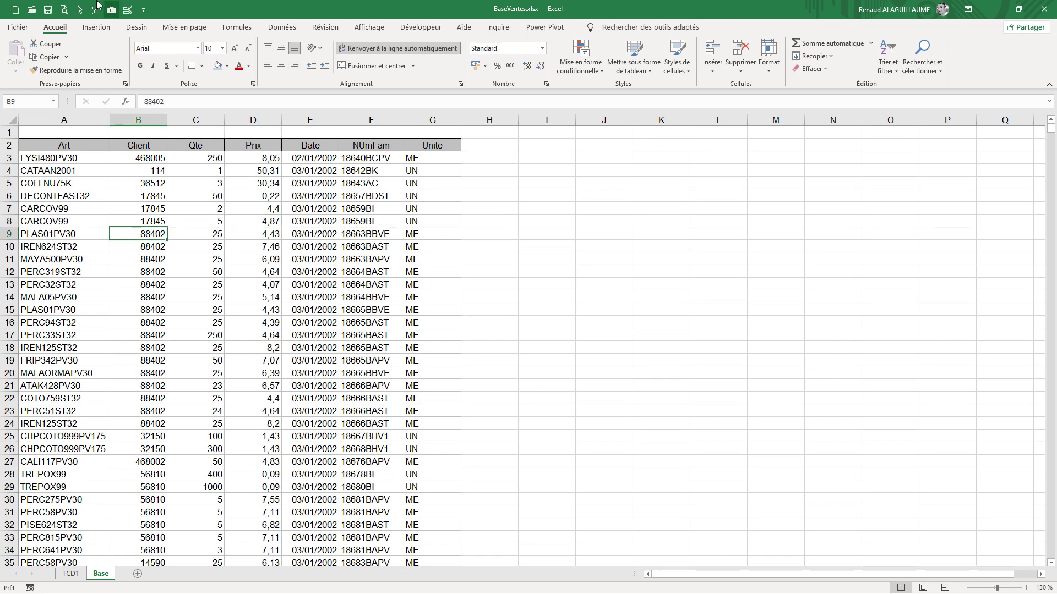
left_click(96, 27)
left_click(22, 55)
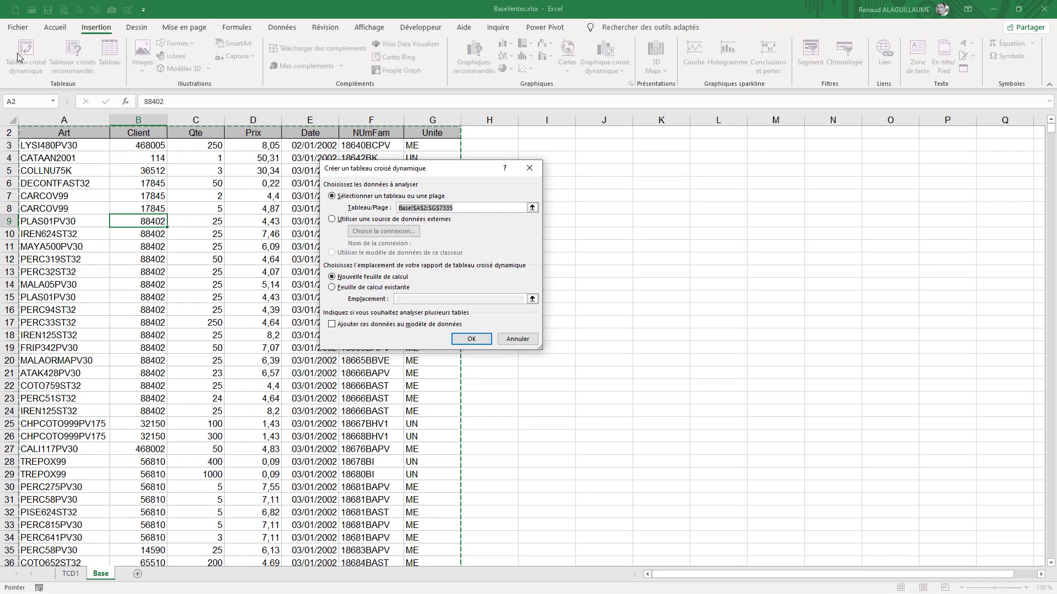
key("Return")
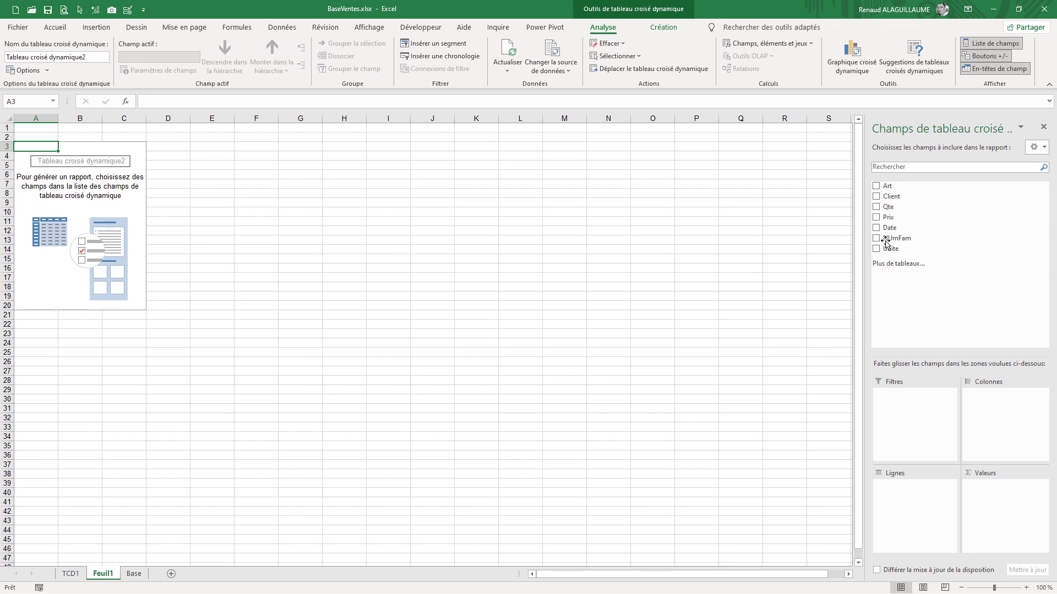
left_click_drag(903, 248, 925, 512)
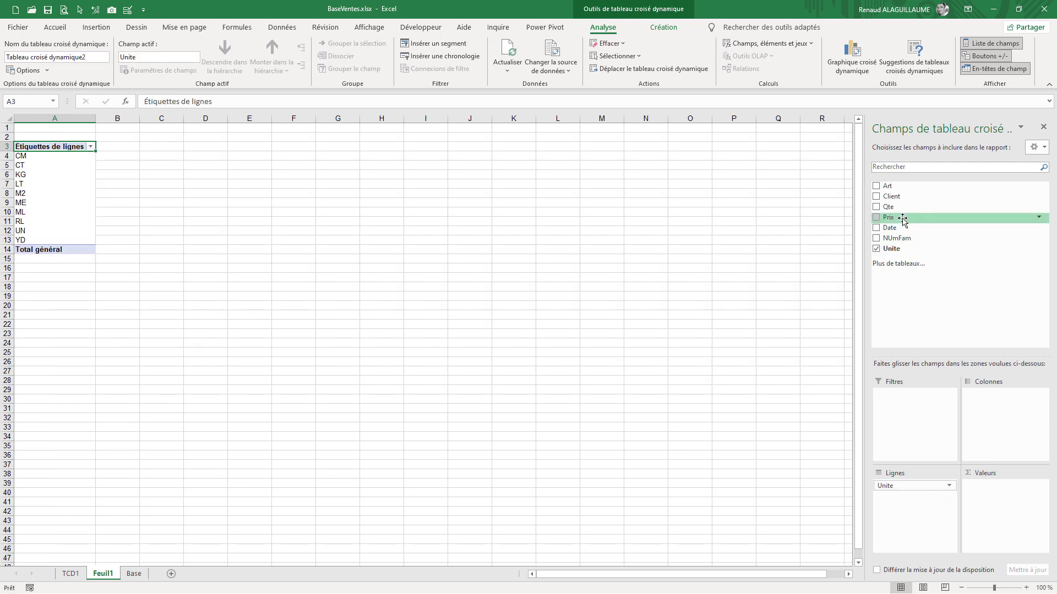
left_click_drag(903, 219, 1013, 513)
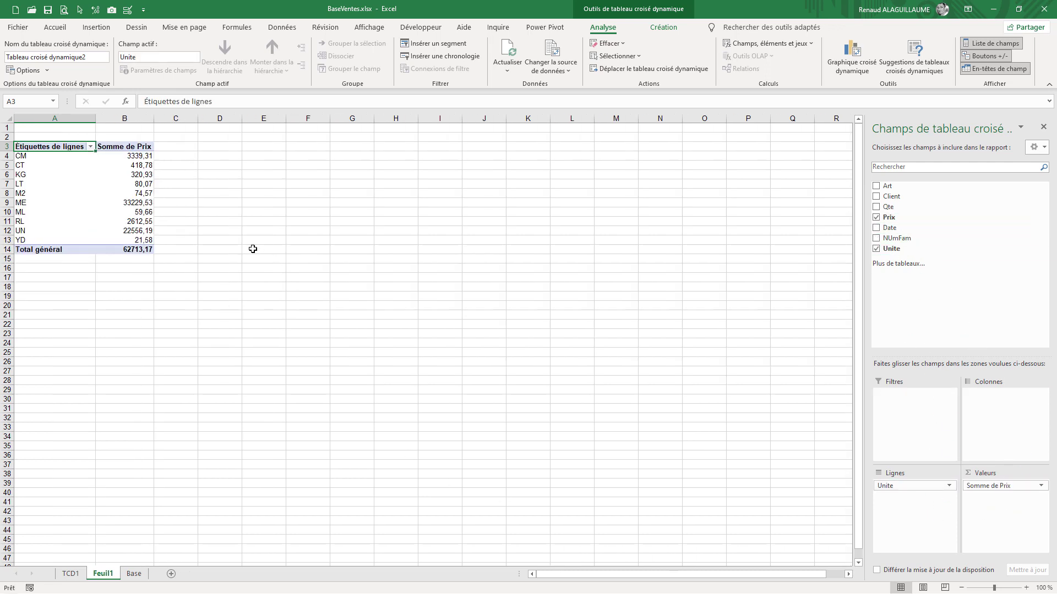
Insert a slicer for the Client field and place it beside the pivot table, about 10 cm wide and 8.5 cm high
left_click(436, 45)
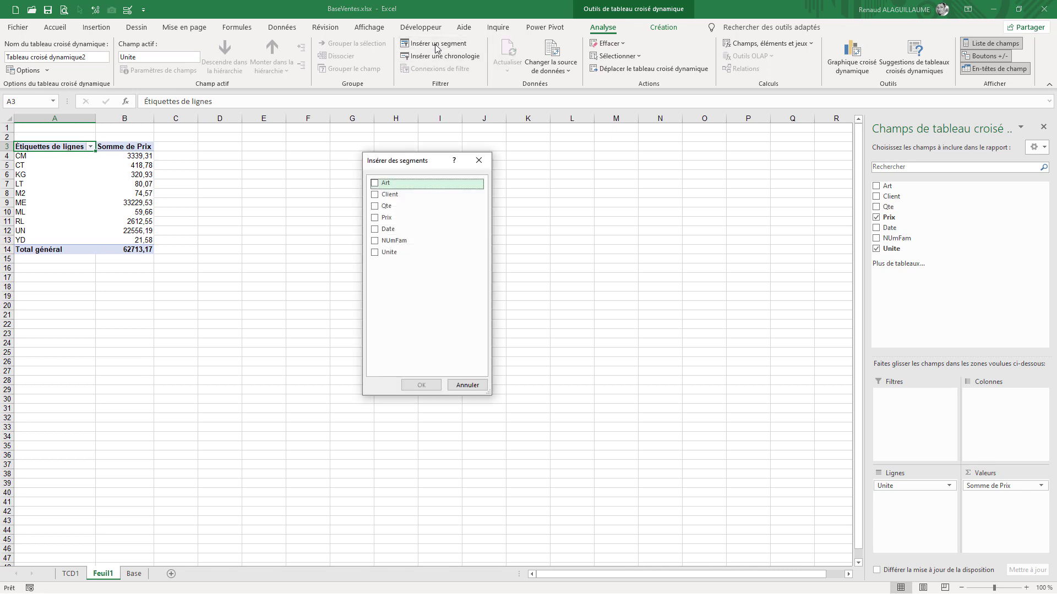
left_click(376, 195)
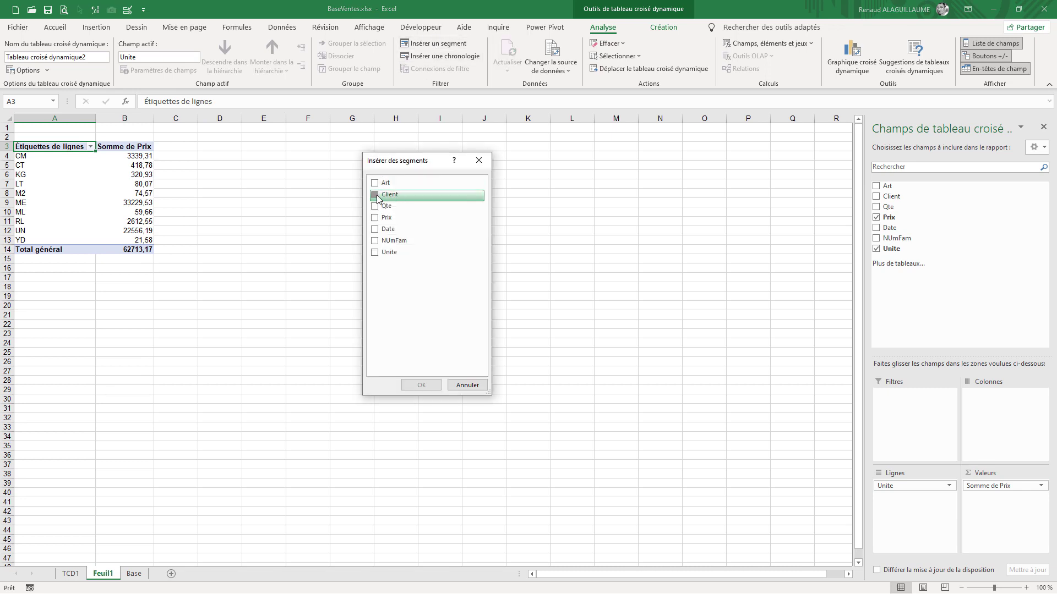
left_click(424, 387)
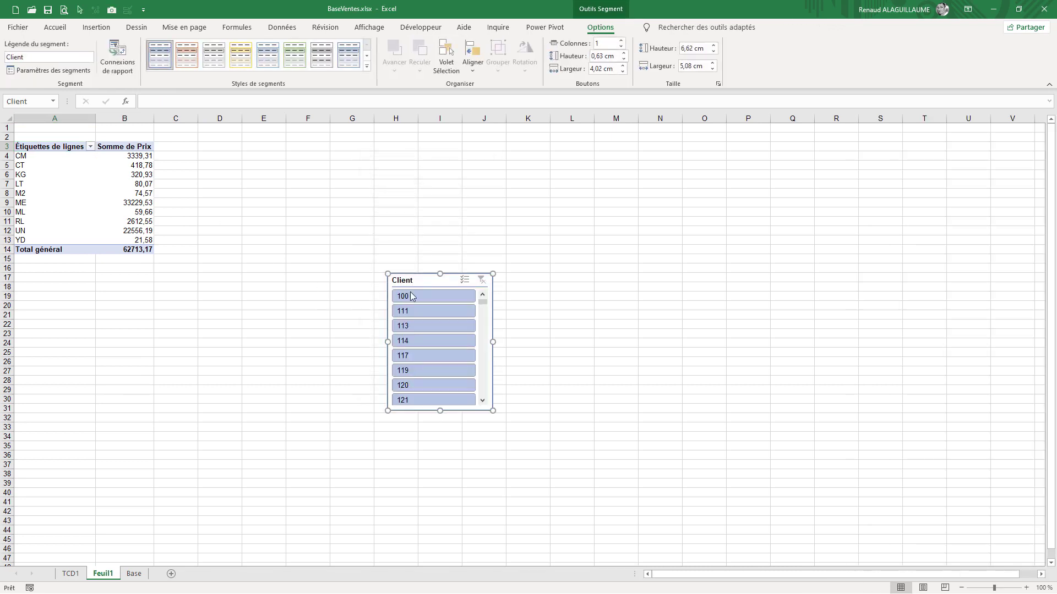
left_click_drag(491, 333, 454, 208)
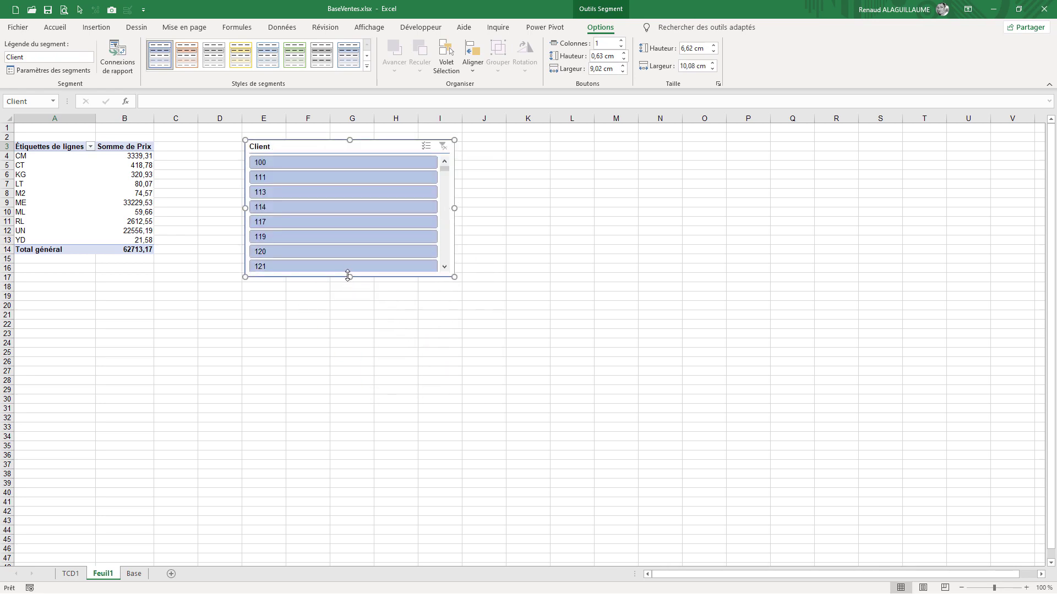
left_click_drag(348, 275, 350, 315)
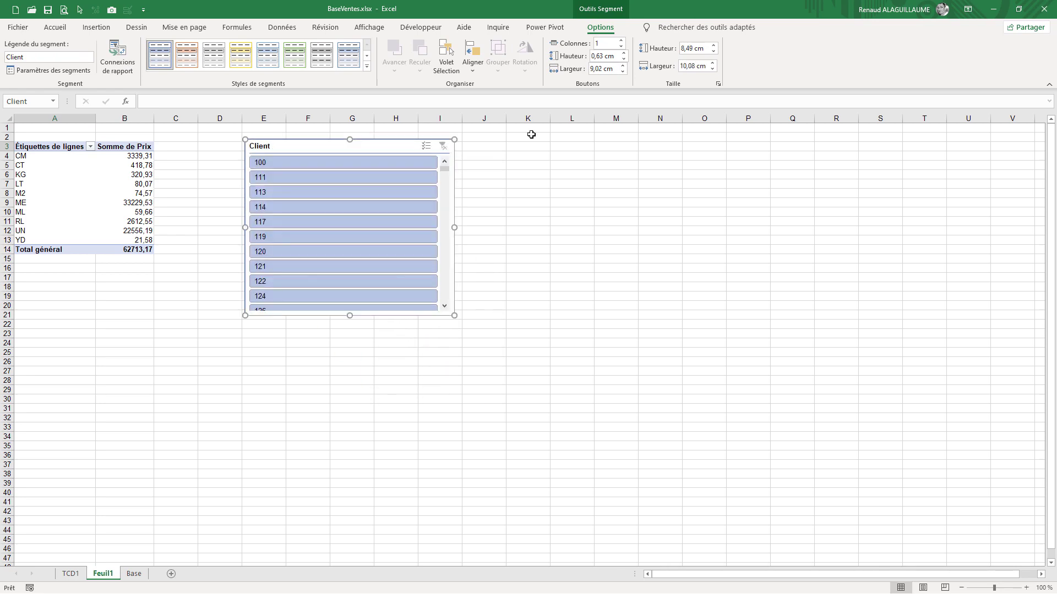
Arrange the Client slicer in 5 columns and enlarge it to about 22 cm wide and 12 cm high
left_click(622, 40)
left_click(621, 40)
left_click(622, 40)
left_click(622, 40)
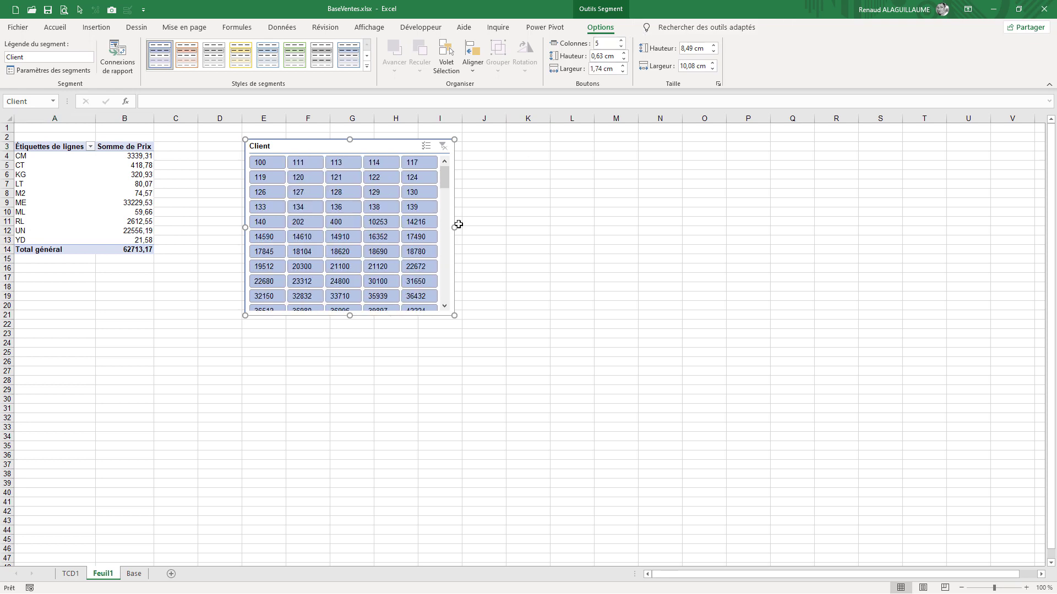
left_click_drag(456, 227, 705, 227)
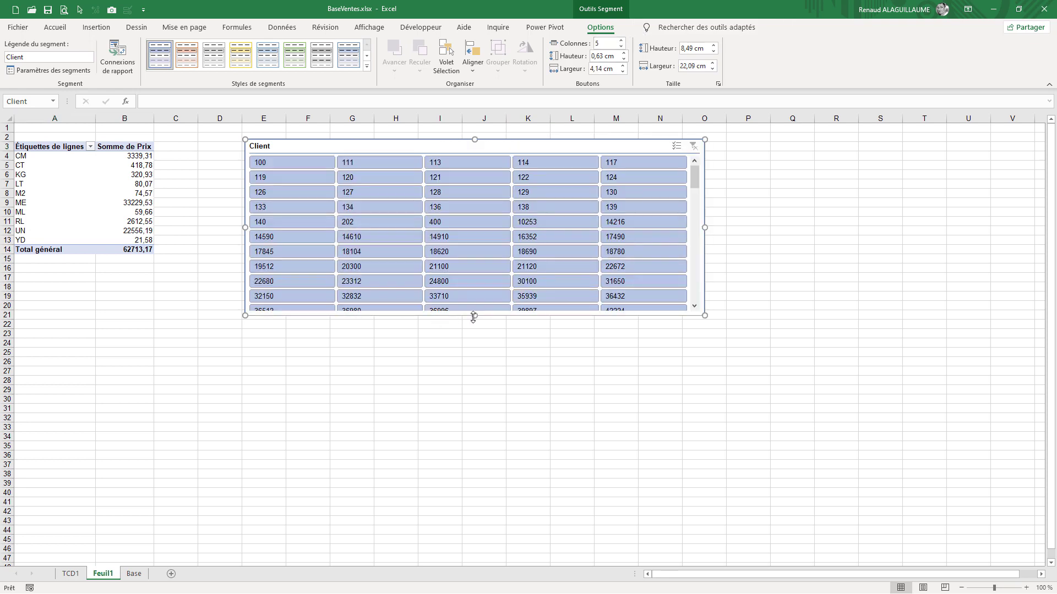
left_click_drag(473, 317, 474, 392)
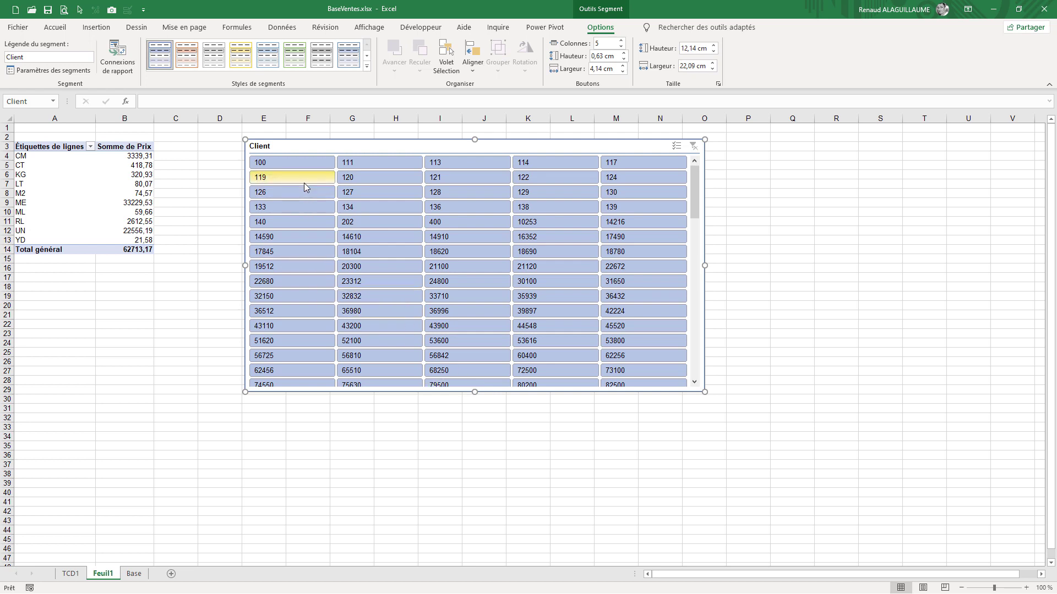
Filter the new pivot table by three different single clients in turn with the slicer, and return to the Base sheet
left_click(290, 164)
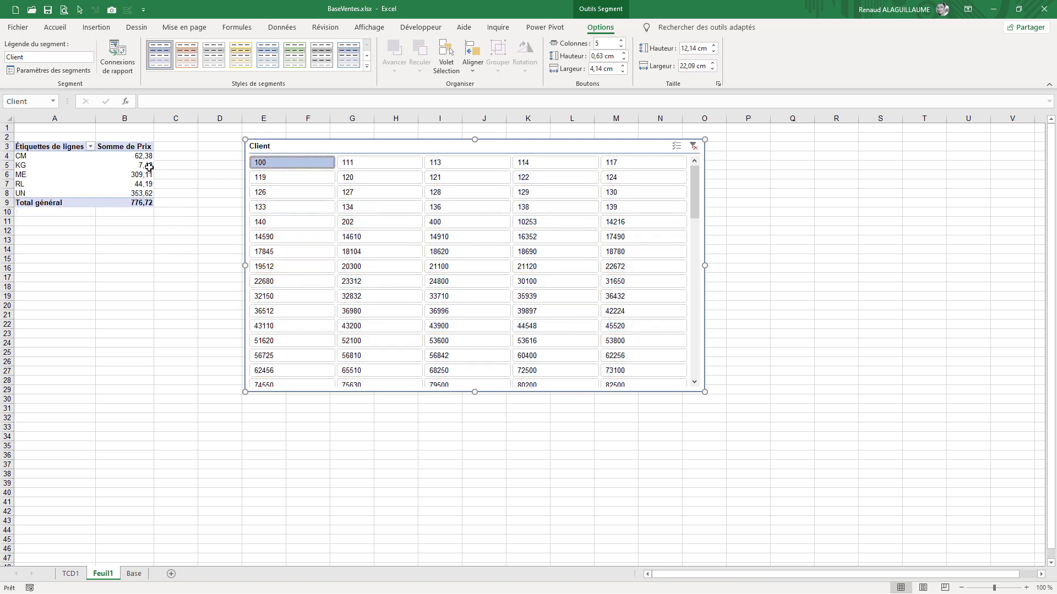
left_click(469, 225)
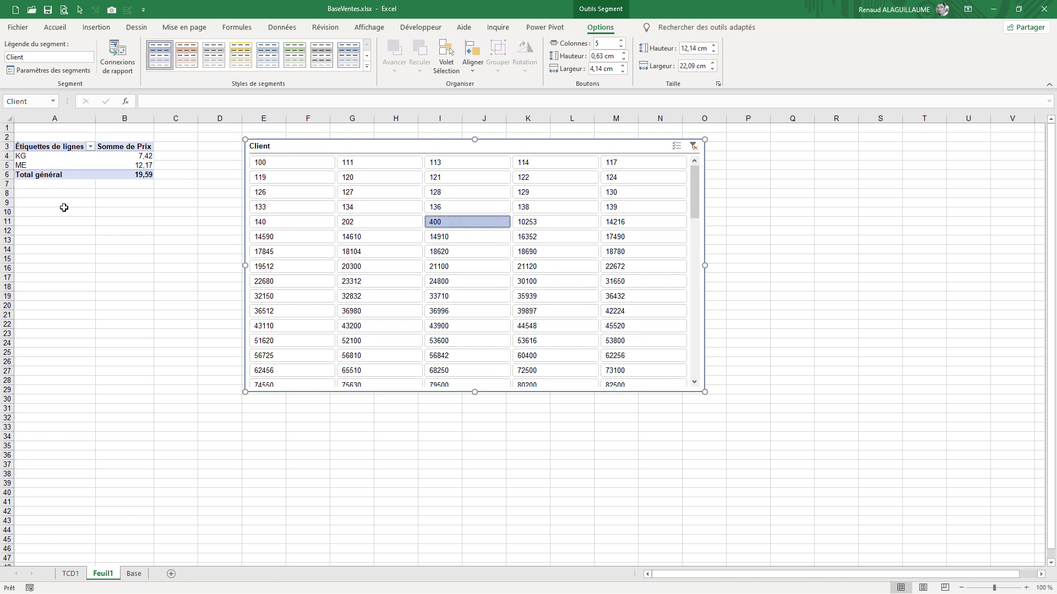
left_click(282, 313)
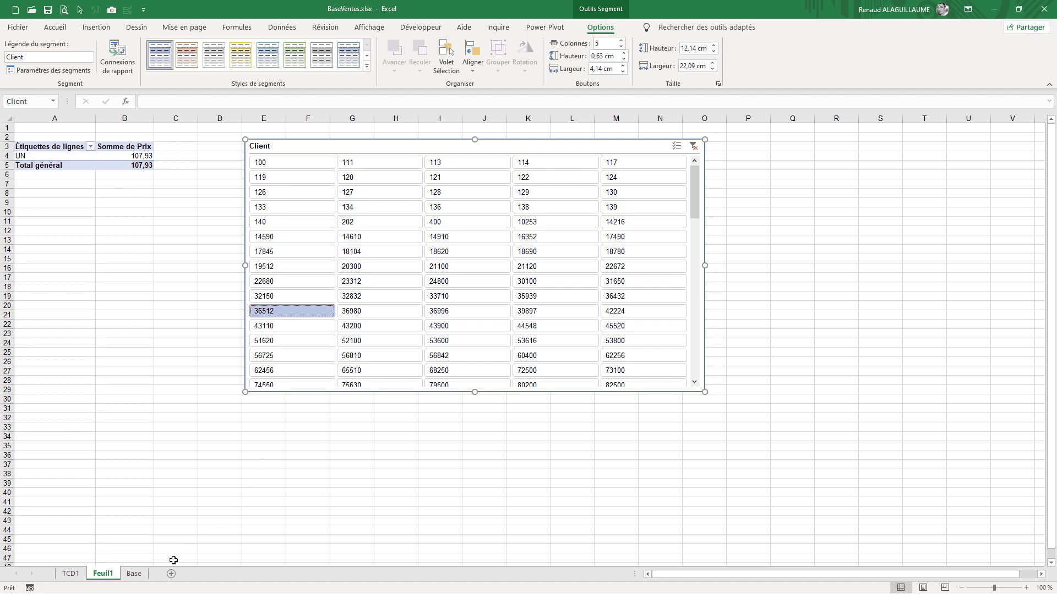
left_click(134, 573)
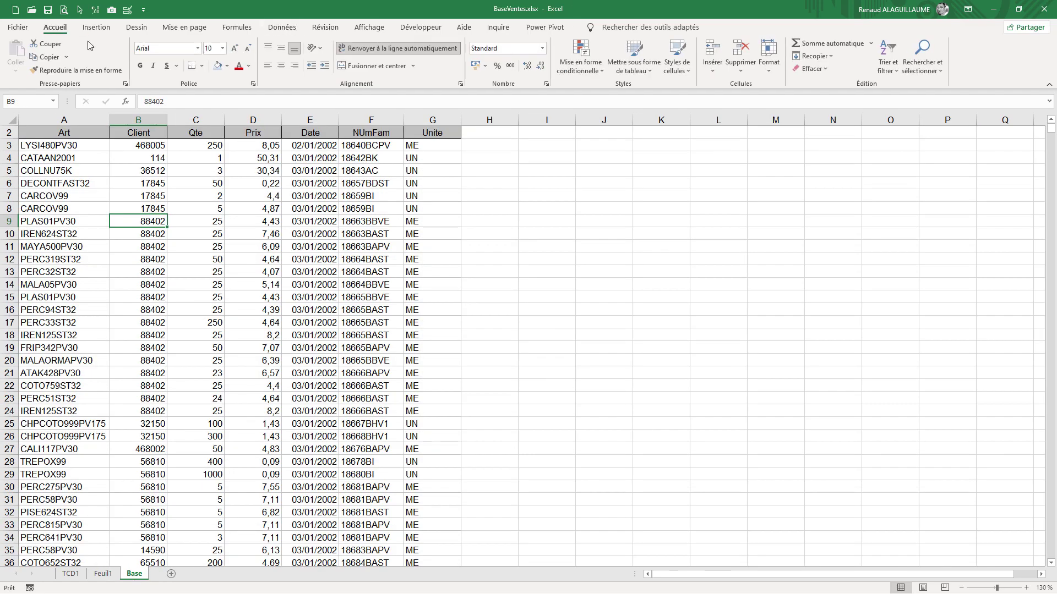